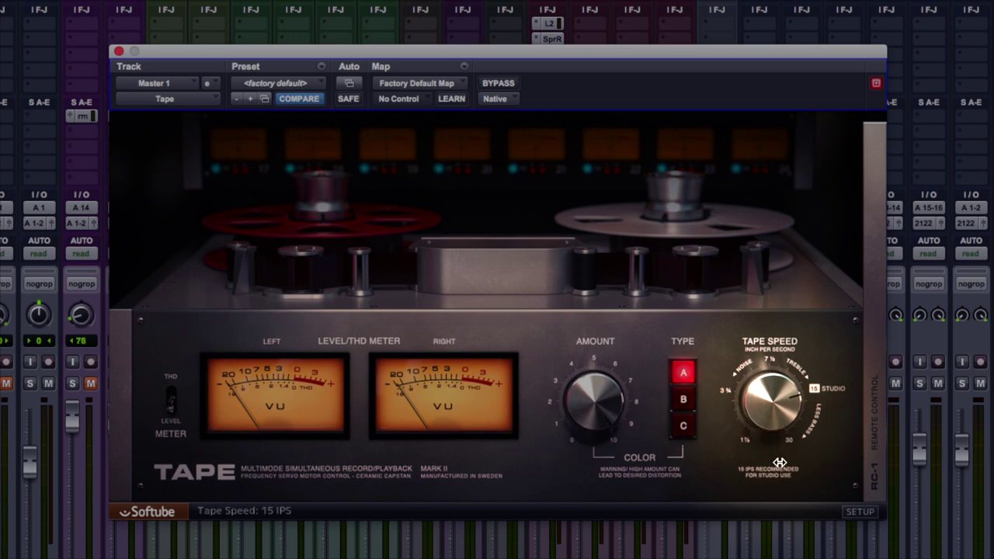
# Audition tape speeds 1 7/8 and 30 IPS, then reset to 15 IPS Studio
pyautogui.moveTo(778, 417); pyautogui.dragTo(774, 449)
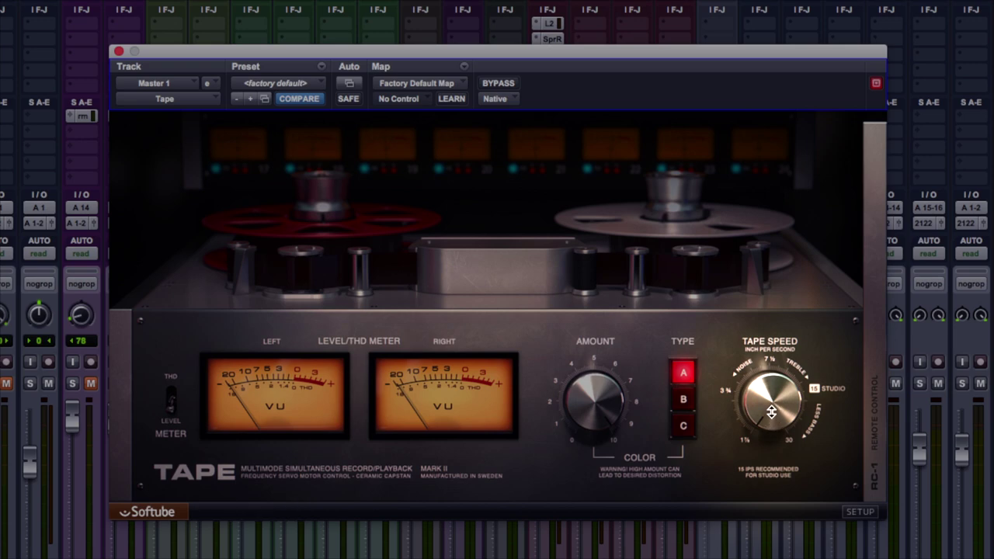
pyautogui.moveTo(778, 417); pyautogui.dragTo(805, 307)
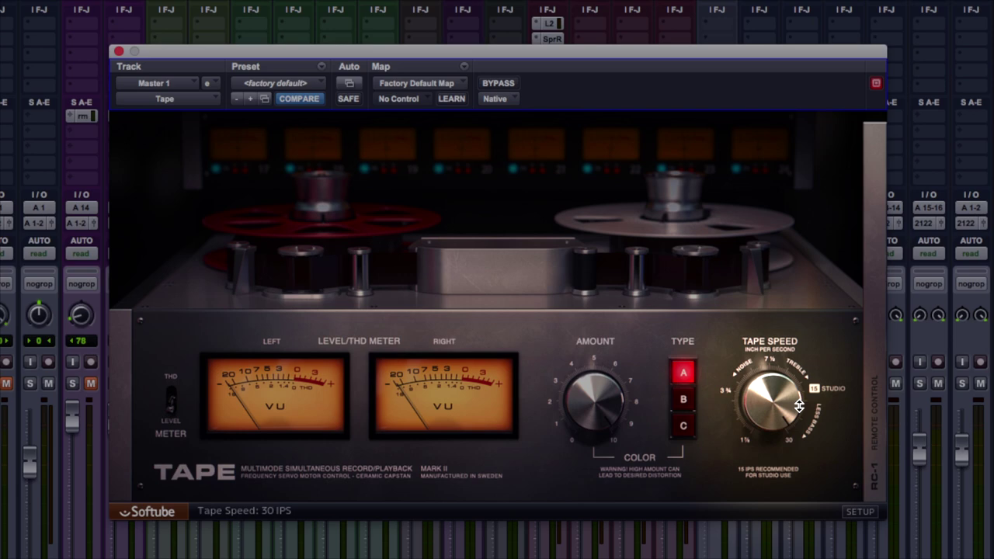
pyautogui.click(817, 387)
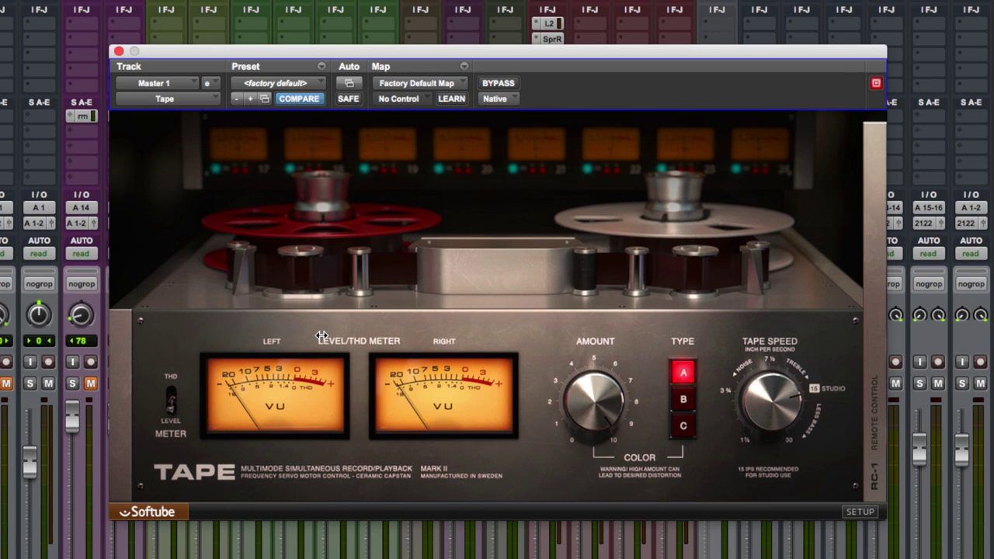
# Lower the Color Amount from 10 to about 7.8
pyautogui.moveTo(594, 417); pyautogui.dragTo(591, 436)
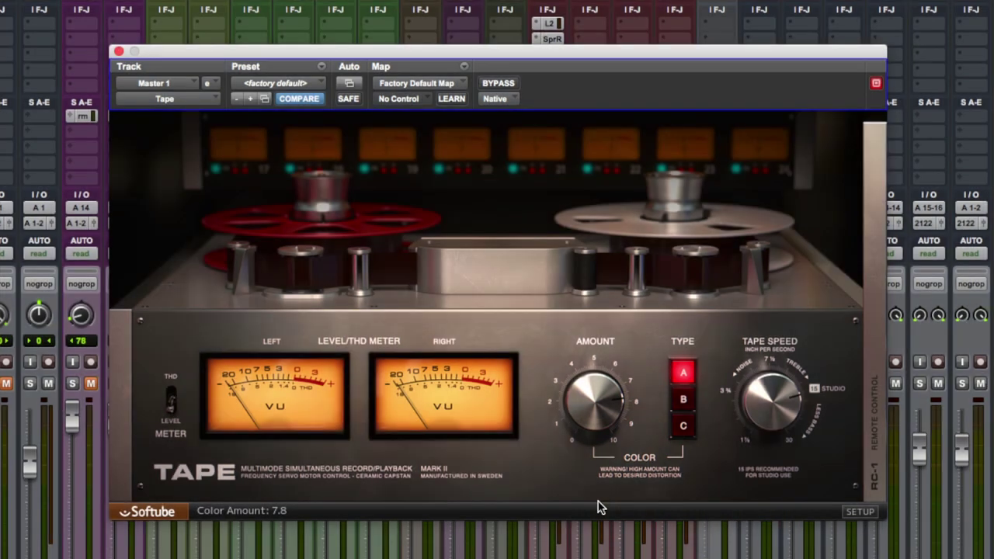
# Open the RC-1 remote and set Dry/Wet 72.5 %, Speed Stability 96.5 %, High Freq Trim +2.7
pyautogui.click(875, 359)
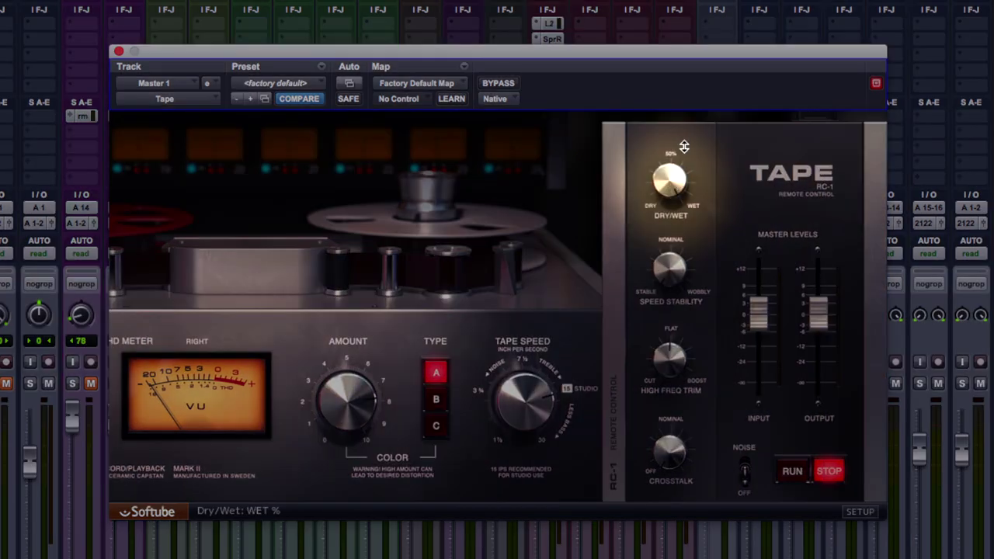
pyautogui.moveTo(676, 190)
pyautogui.mouseDown()
pyautogui.moveTo(660, 271)
pyautogui.moveTo(670, 203)
pyautogui.mouseUp()
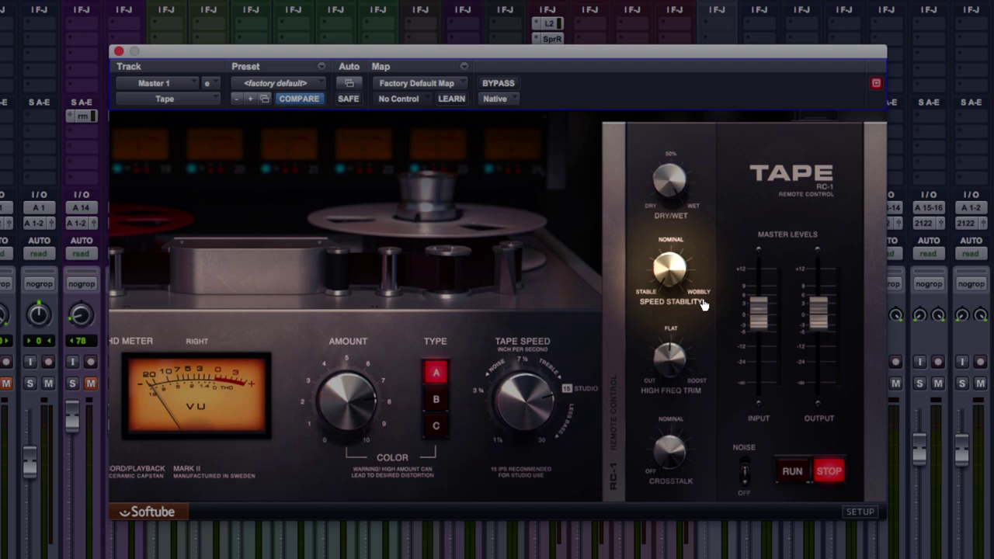
pyautogui.moveTo(673, 289); pyautogui.dragTo(674, 288)
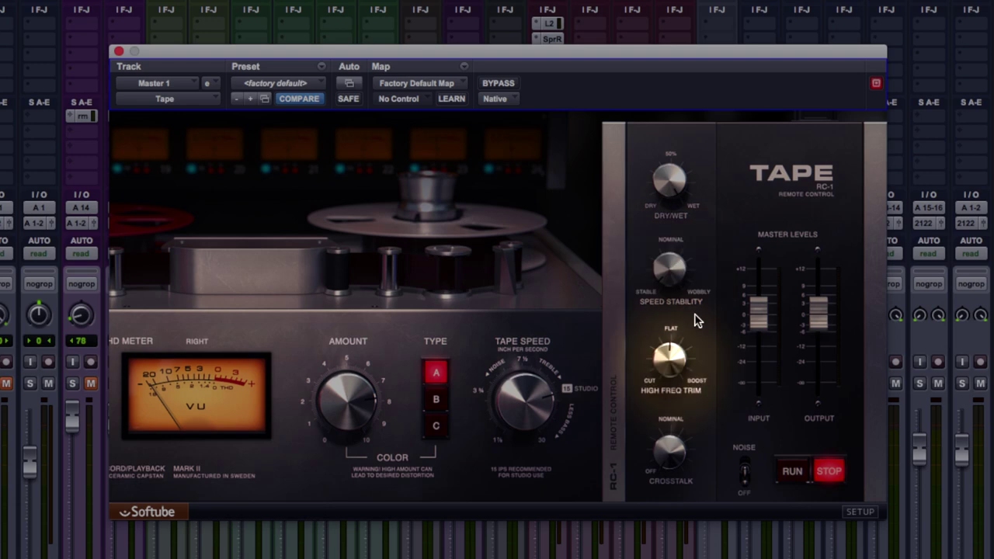
pyautogui.moveTo(667, 358)
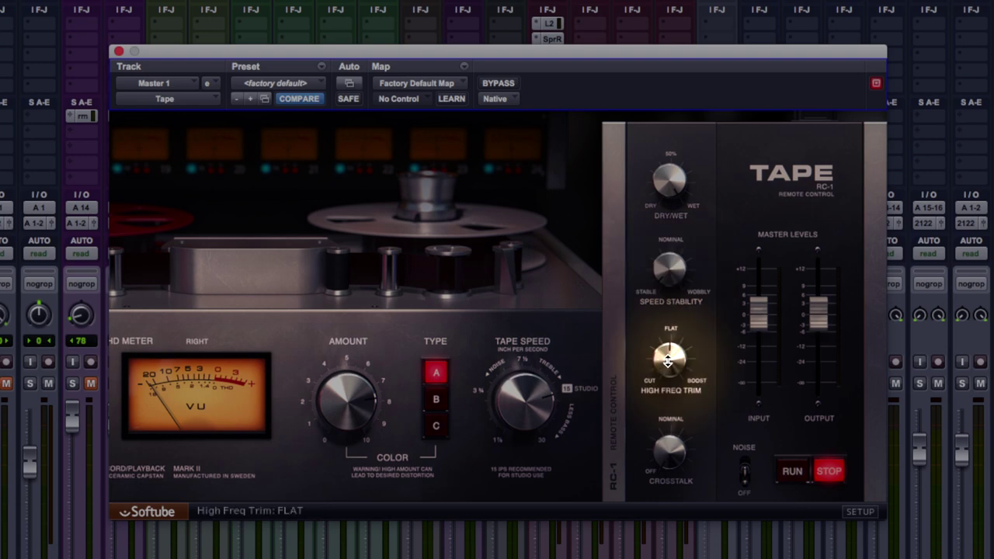
pyautogui.moveTo(669, 360); pyautogui.dragTo(661, 400)
pyautogui.moveTo(661, 400); pyautogui.dragTo(710, 351)
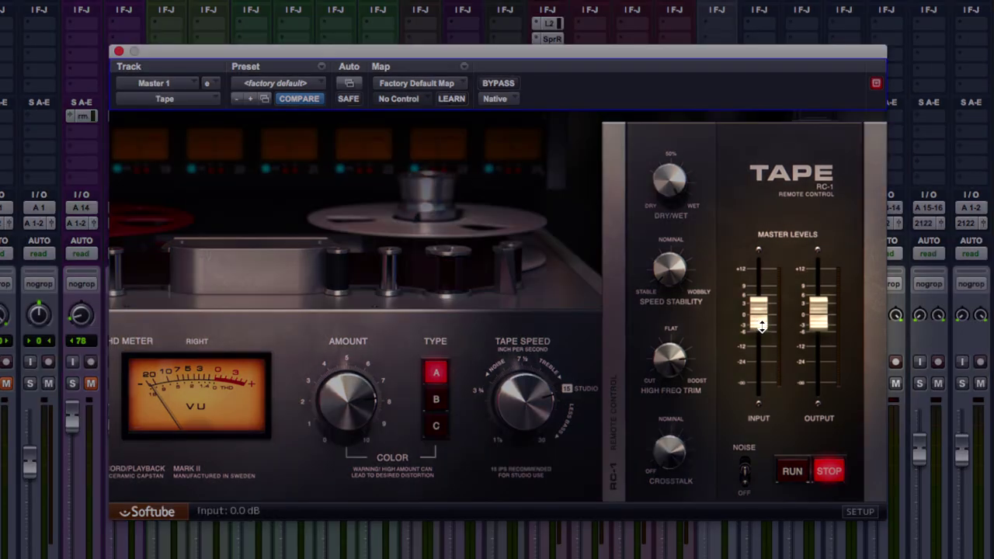
# Set the RC-1 Input level to -8.2 dB and Output to +2 dB
pyautogui.moveTo(761, 319); pyautogui.dragTo(817, 326)
pyautogui.moveTo(767, 296); pyautogui.dragTo(765, 342)
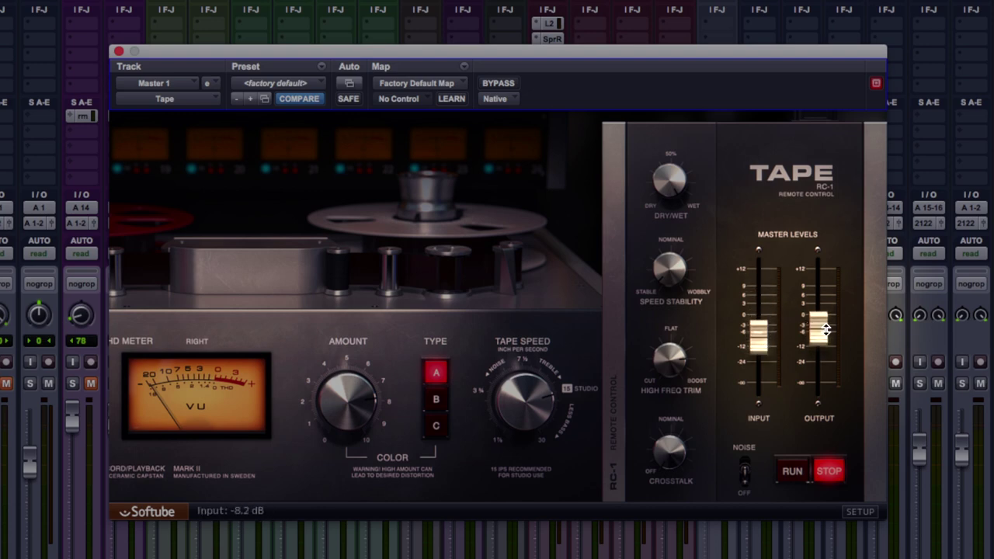
pyautogui.moveTo(824, 332); pyautogui.dragTo(824, 304)
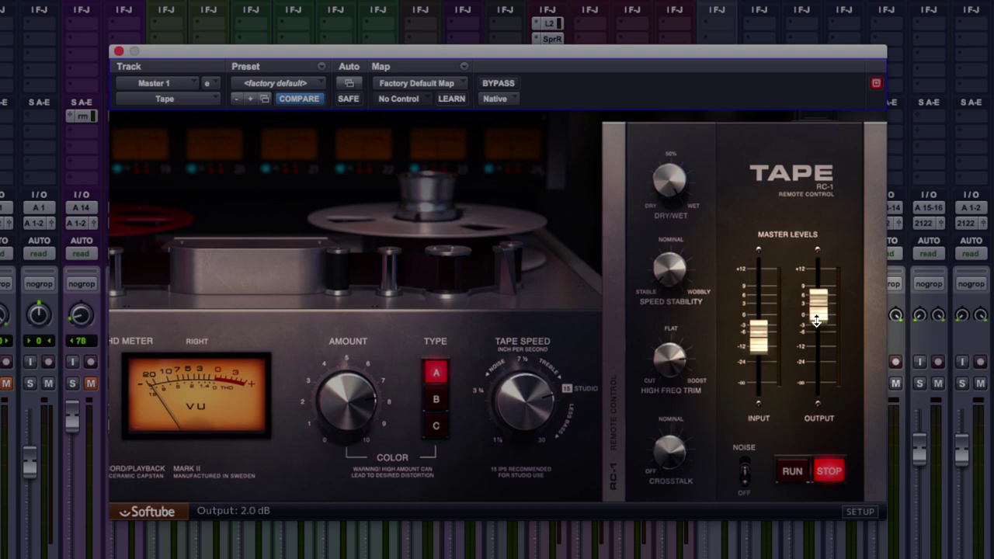
# Reset RC-1 Output and Input levels to 0 dB and switch tape noise on
pyautogui.keyDown('alt'); pyautogui.click(819, 312); pyautogui.keyUp('alt')
pyautogui.keyDown('alt'); pyautogui.click(763, 342); pyautogui.keyUp('alt')
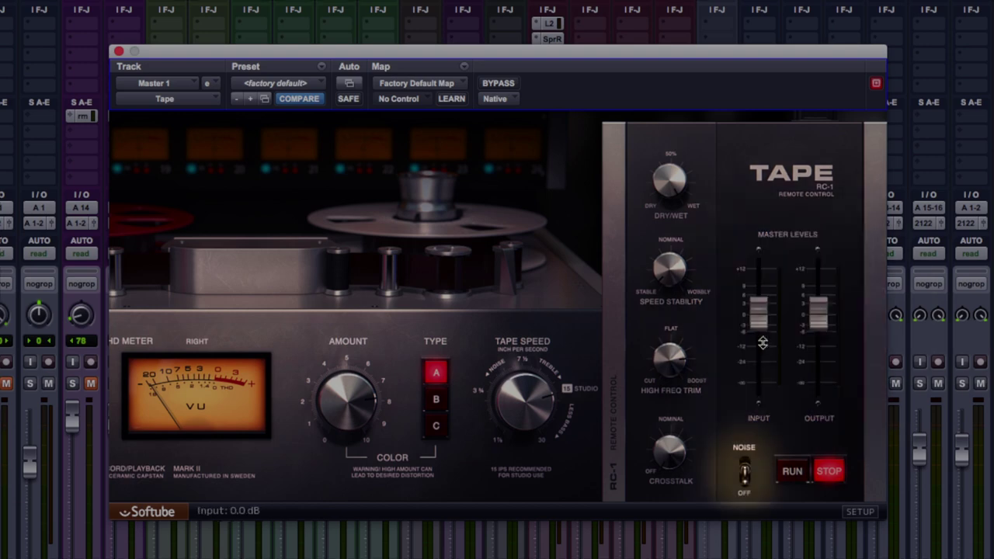
pyautogui.click(748, 482)
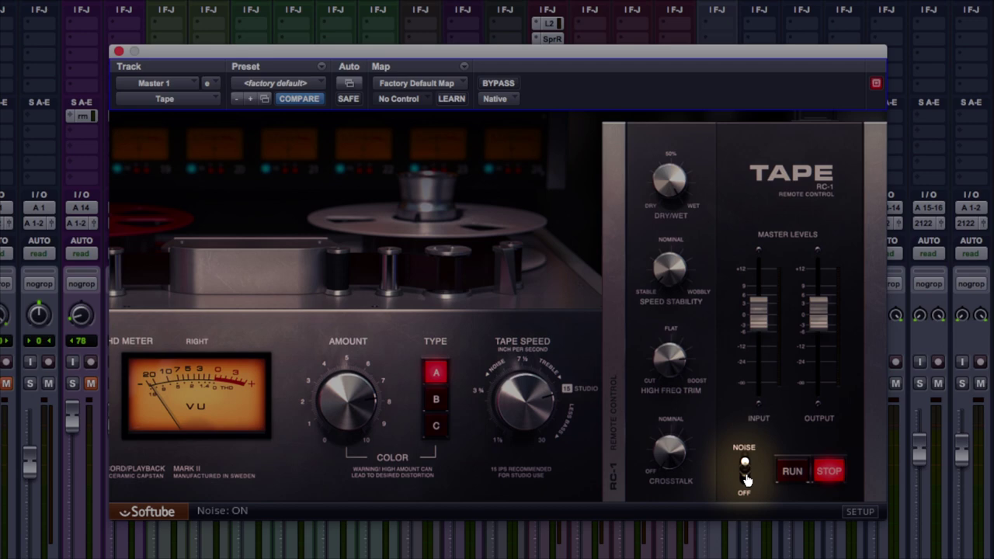
pyautogui.click(745, 480)
pyautogui.click(745, 479)
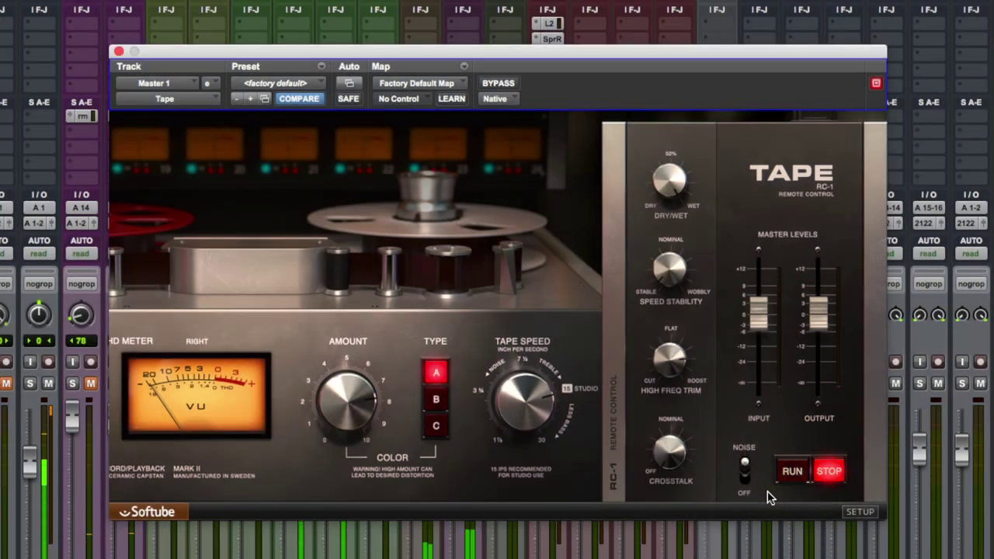
pyautogui.click(792, 470)
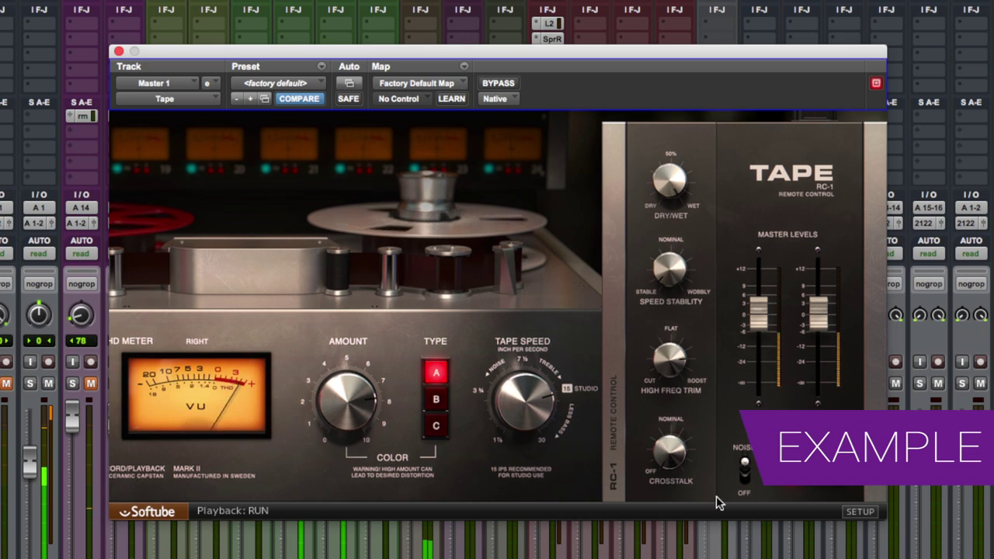
pyautogui.click(614, 468)
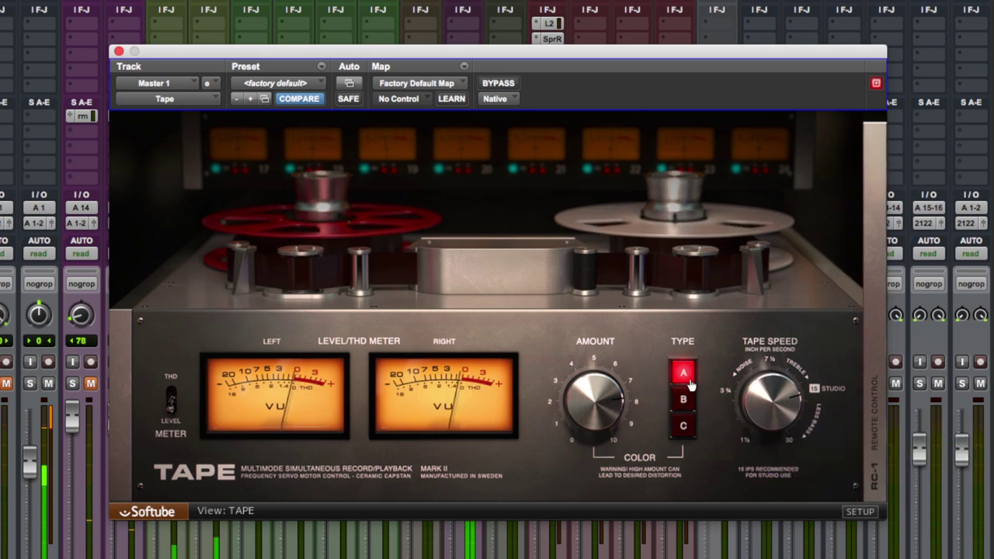
pyautogui.moveTo(592, 411); pyautogui.dragTo(611, 314)
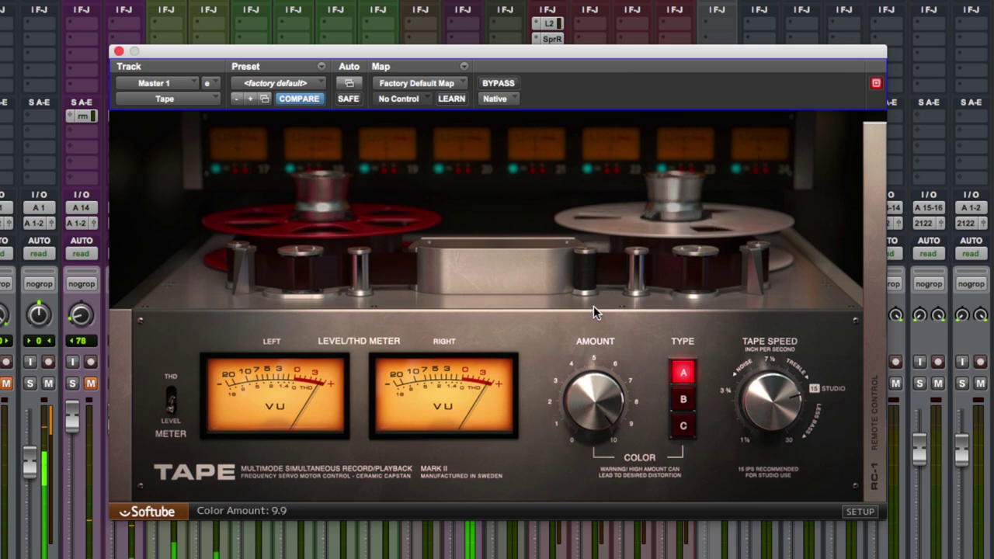
pyautogui.click(501, 84)
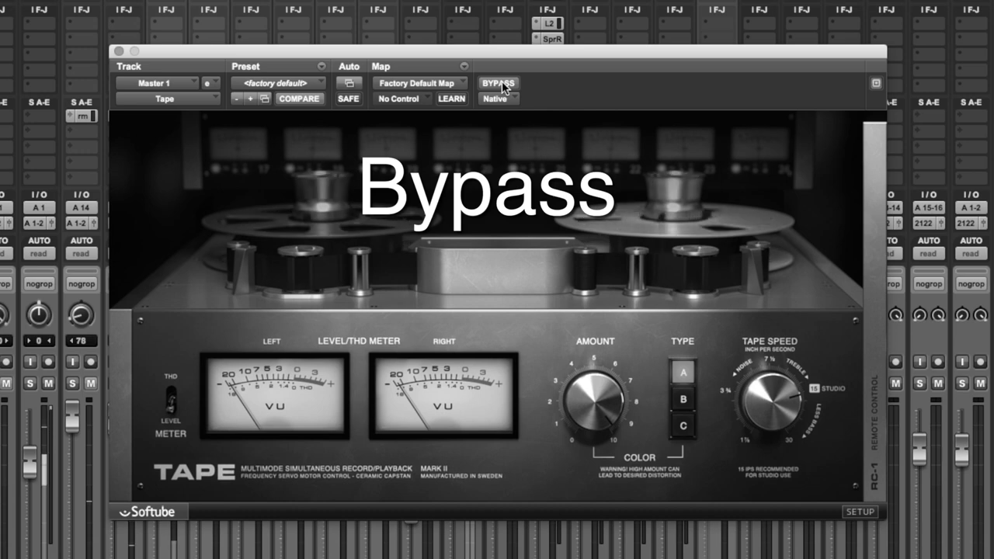
pyautogui.click(501, 84)
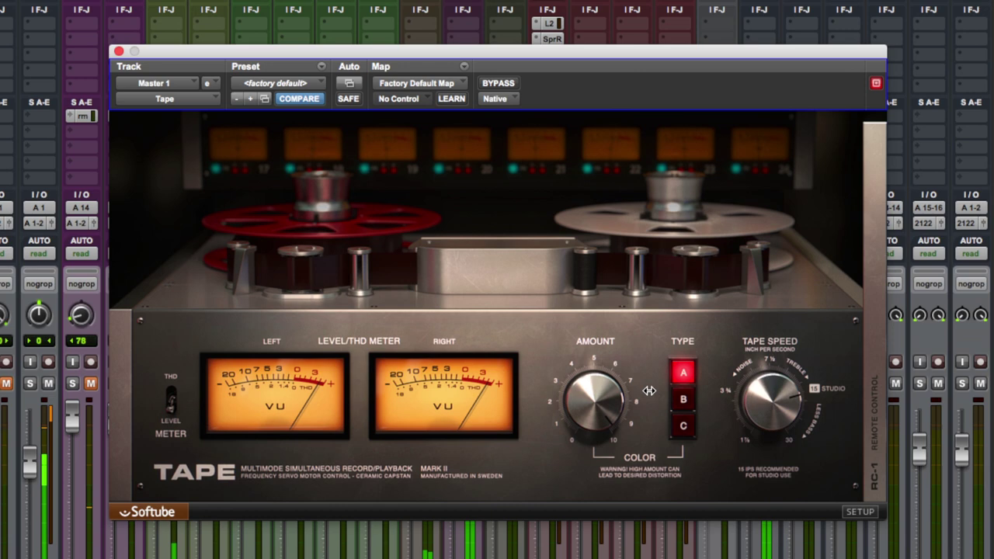
# Select Color Type B after auditioning Type C, and lower Tape Speed to 3¾ IPS
pyautogui.click(684, 401)
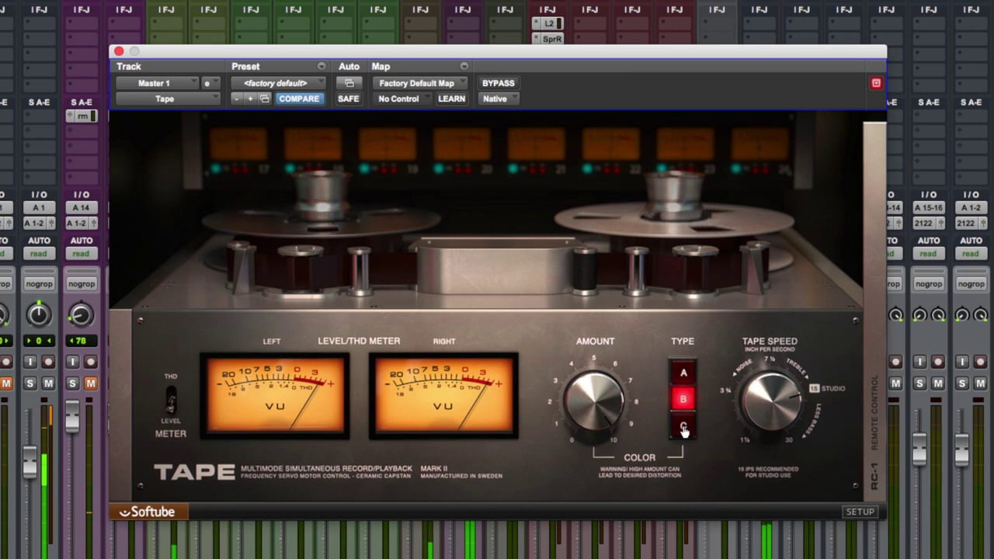
pyautogui.click(683, 427)
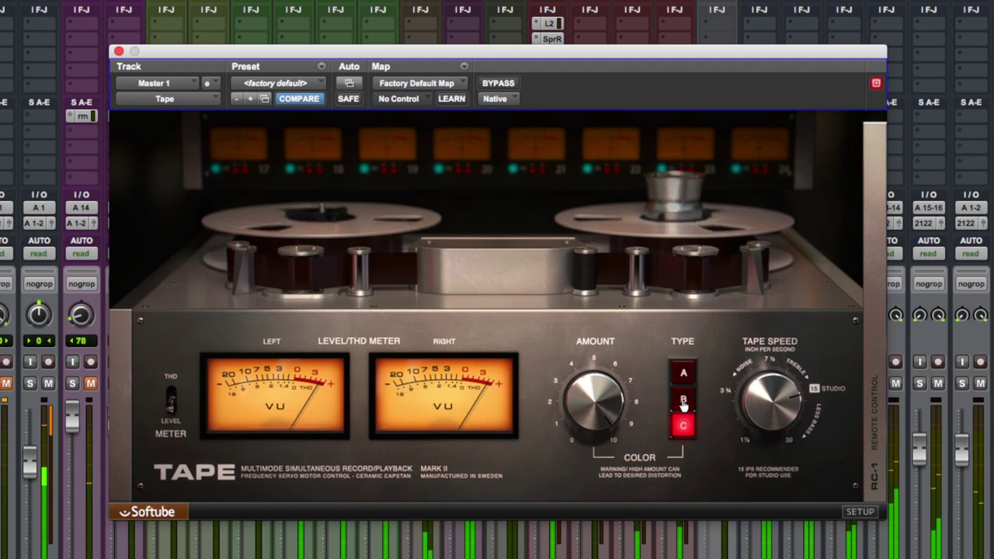
pyautogui.click(683, 401)
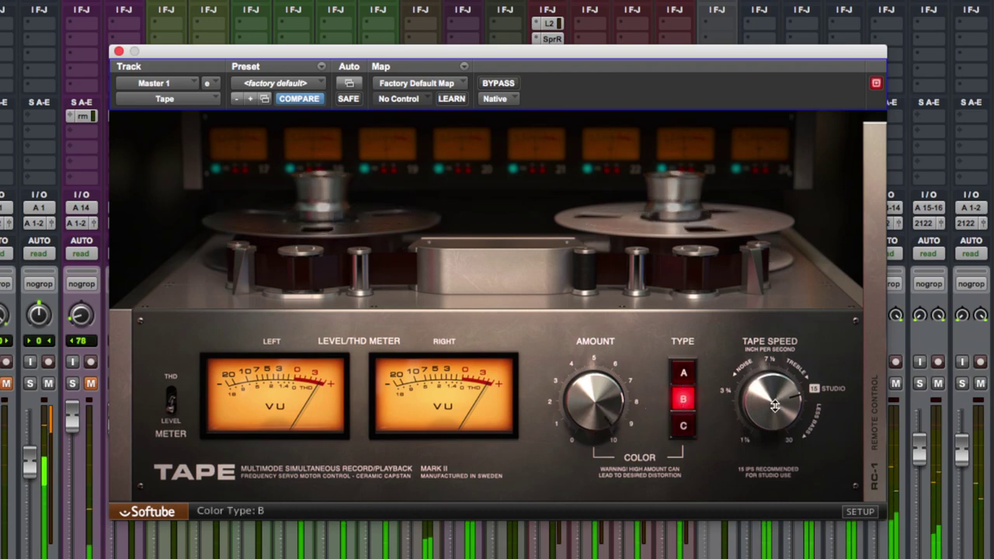
pyautogui.moveTo(775, 410); pyautogui.dragTo(765, 496)
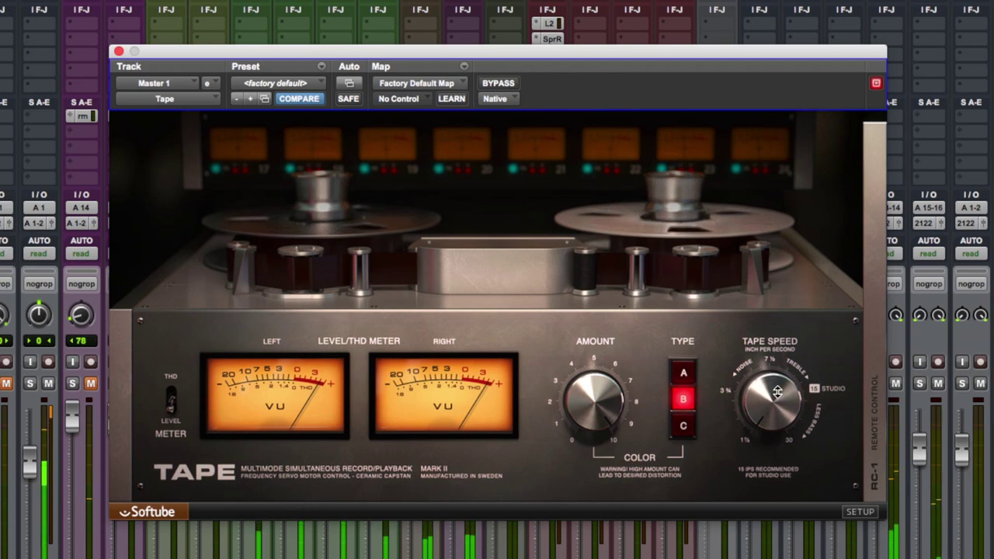
# Set Tape Speed to 7½ IPS, then adjust RC-1 High Freq Trim and Speed Stability
pyautogui.moveTo(777, 390); pyautogui.dragTo(776, 360)
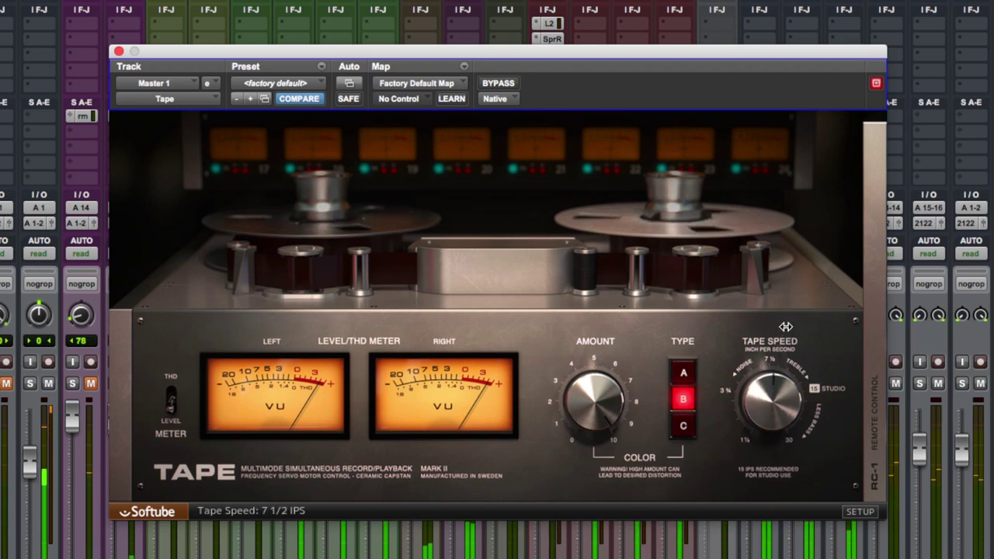
pyautogui.click(872, 403)
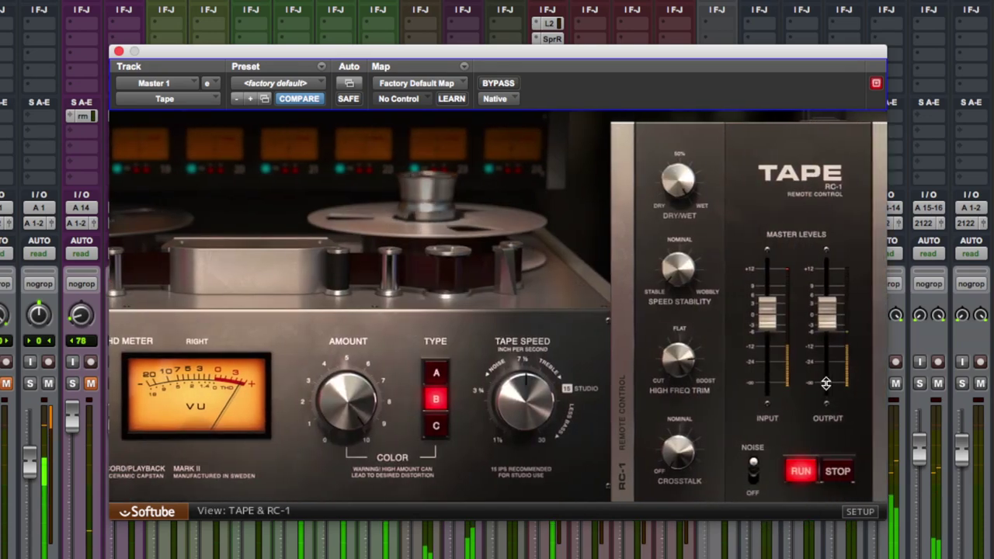
pyautogui.moveTo(668, 362); pyautogui.dragTo(658, 429)
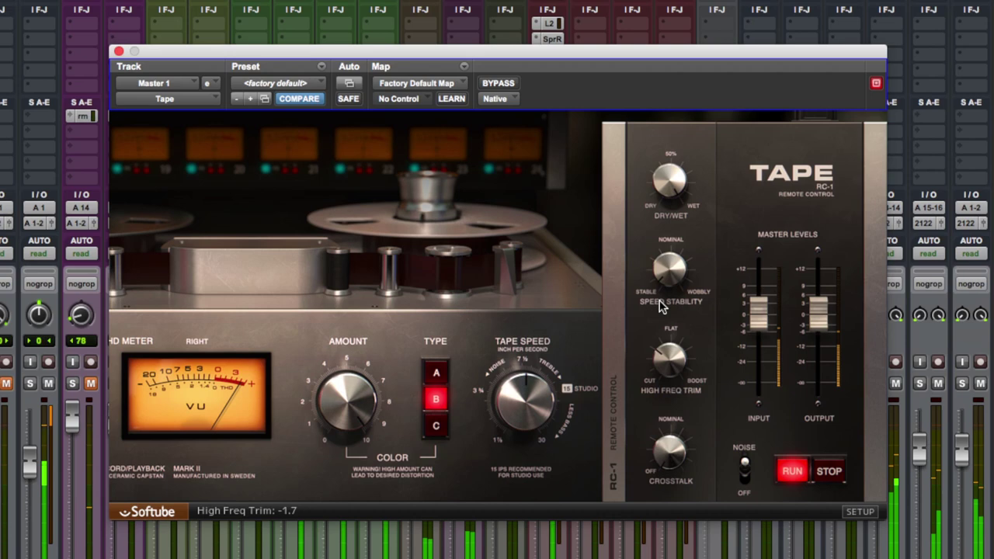
pyautogui.moveTo(670, 249); pyautogui.dragTo(670, 185)
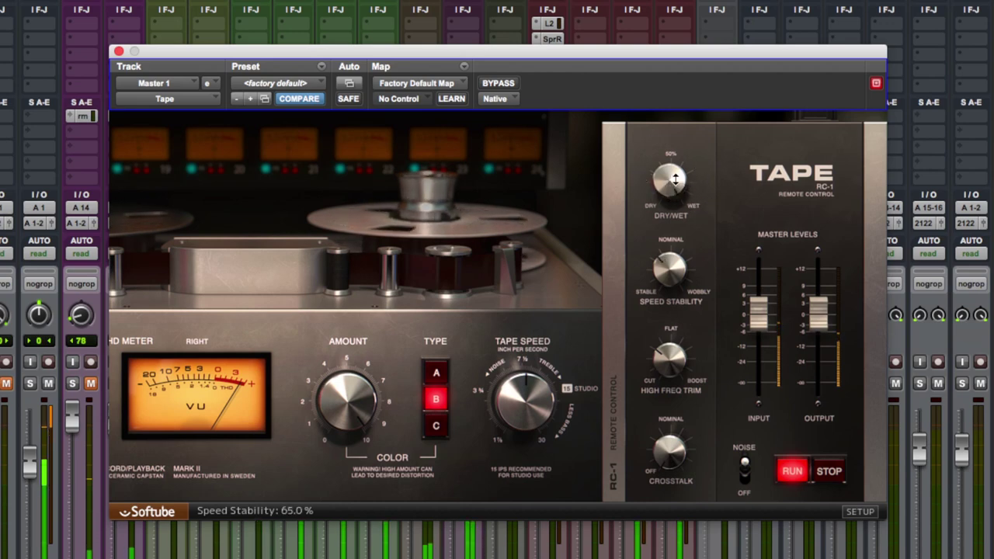
# Adjust the Dry/Wet mix, raise Crosstalk, and stop the tape transport
pyautogui.moveTo(675, 179); pyautogui.dragTo(674, 139)
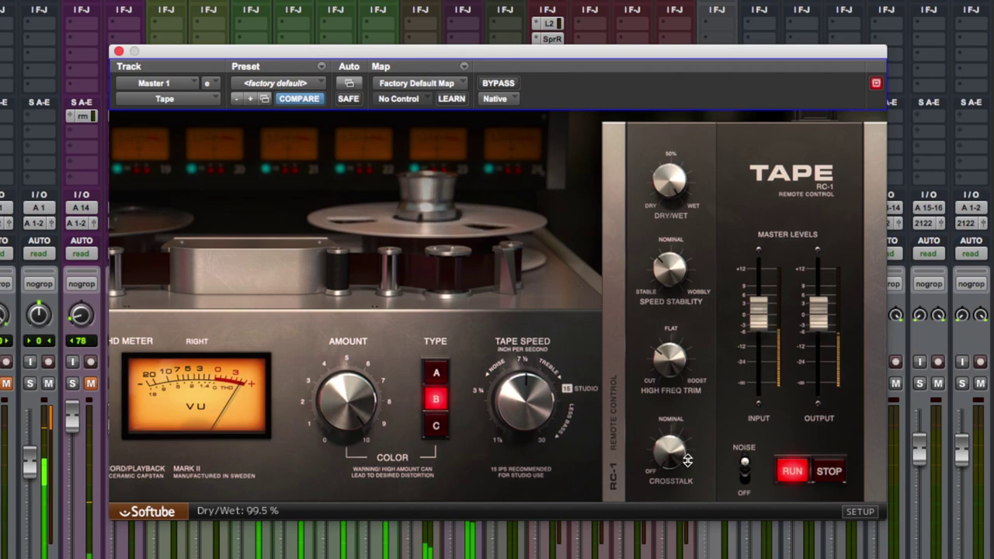
pyautogui.moveTo(672, 445); pyautogui.dragTo(679, 330)
pyautogui.moveTo(672, 455)
pyautogui.mouseDown()
pyautogui.moveTo(681, 483)
pyautogui.moveTo(683, 461)
pyautogui.mouseUp()
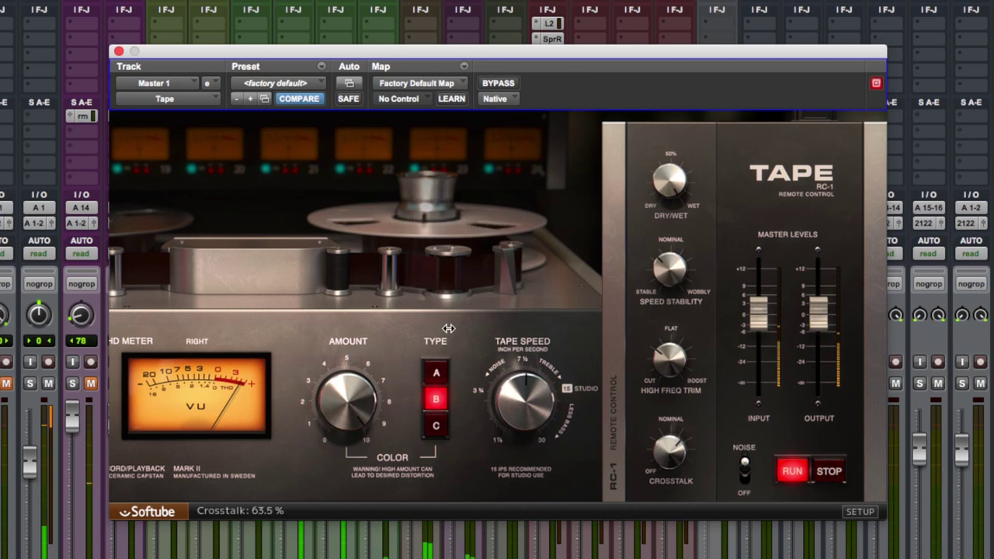
pyautogui.click(830, 471)
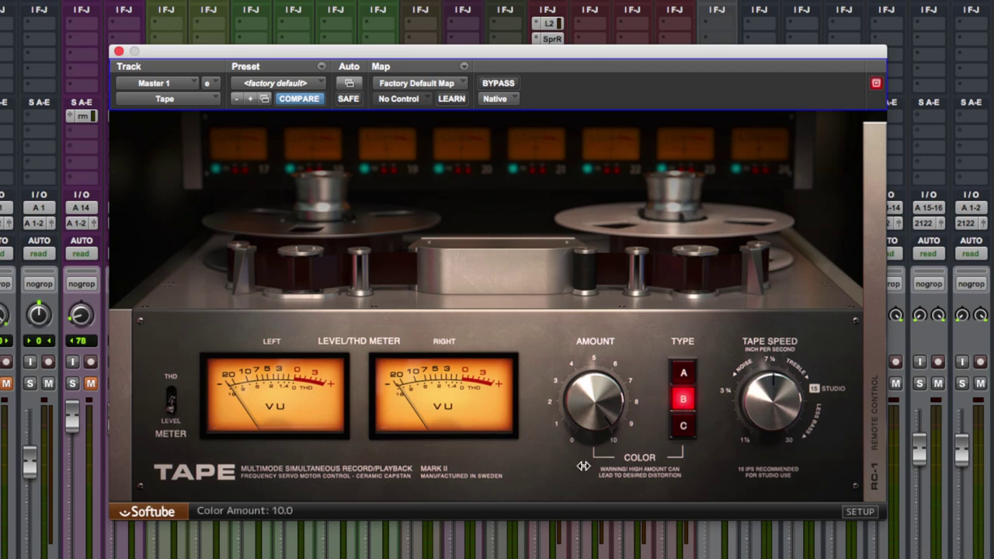
# Raise the Color Amount knob to full with the RC-1 panel closed
pyautogui.moveTo(587, 429); pyautogui.dragTo(588, 417)
# Open the RC-1 remote and turn the Dry/Wet mix fully wet
pyautogui.click(872, 385)
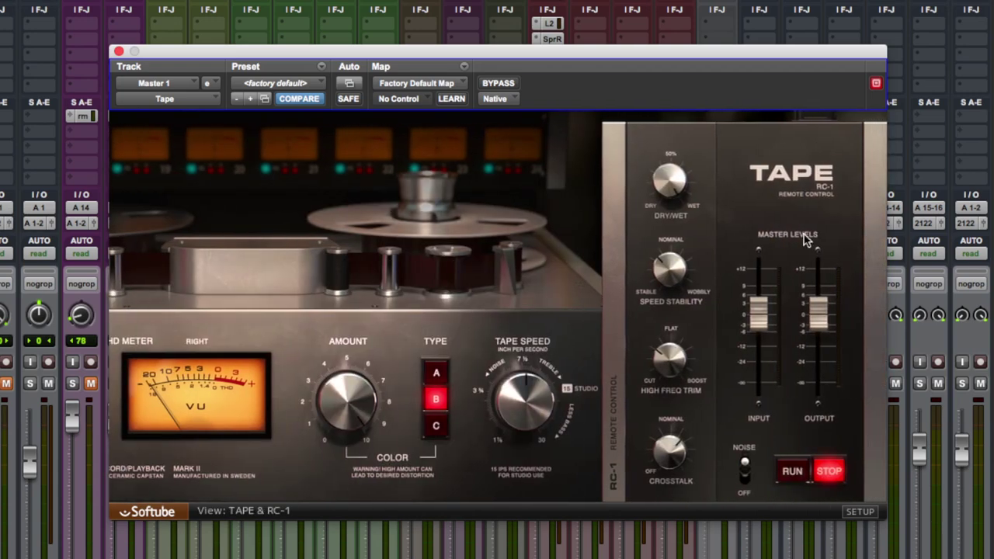
pyautogui.moveTo(668, 195); pyautogui.dragTo(664, 222)
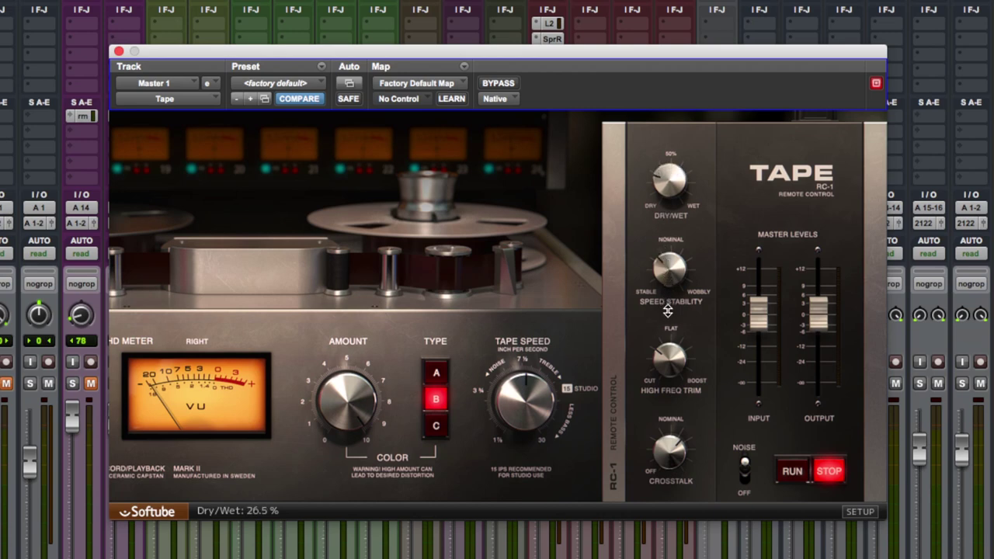
pyautogui.moveTo(667, 311); pyautogui.dragTo(672, 286)
pyautogui.moveTo(680, 241); pyautogui.dragTo(697, 173)
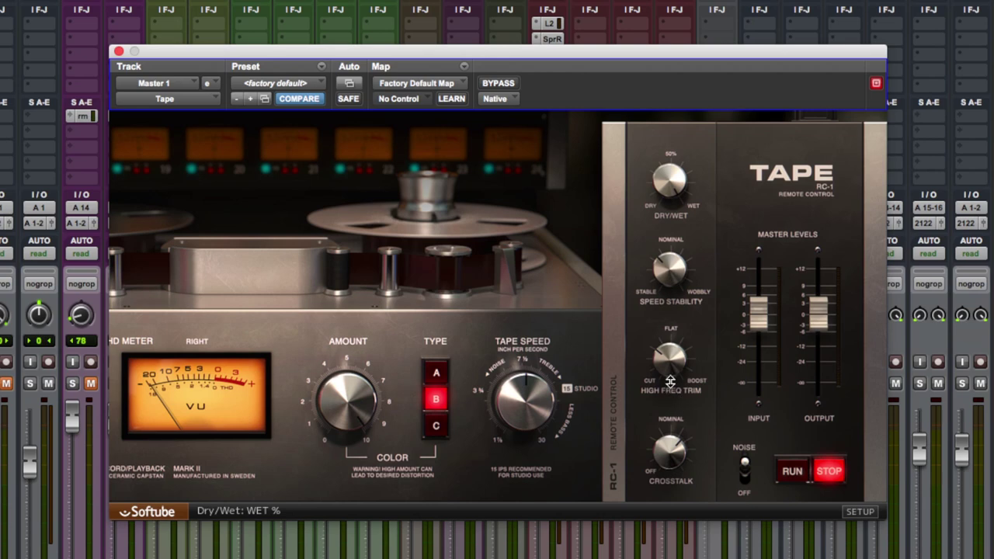
# Trim High Freq to -1.2 and close the RC-1 panel
pyautogui.moveTo(670, 371); pyautogui.dragTo(665, 396)
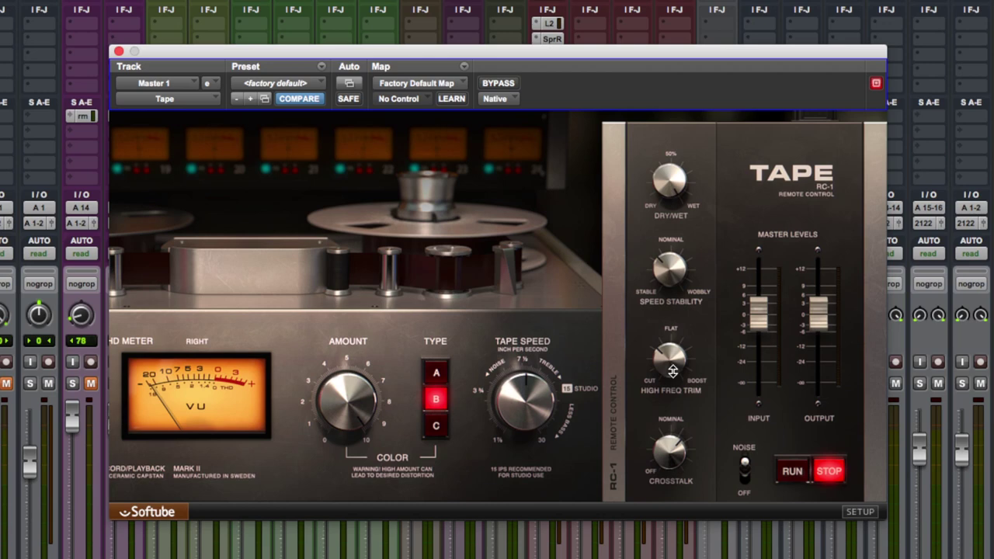
pyautogui.moveTo(670, 365); pyautogui.dragTo(669, 363)
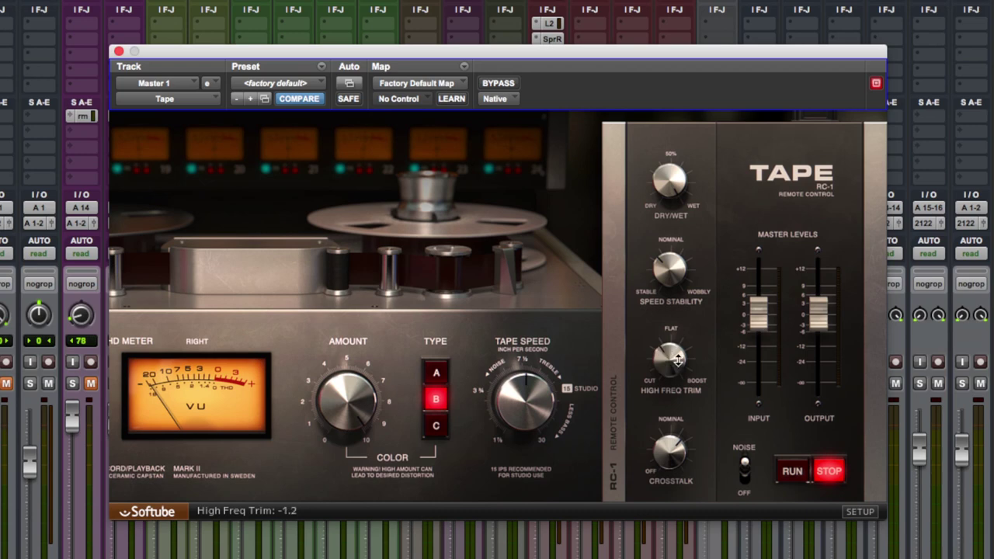
pyautogui.click(617, 392)
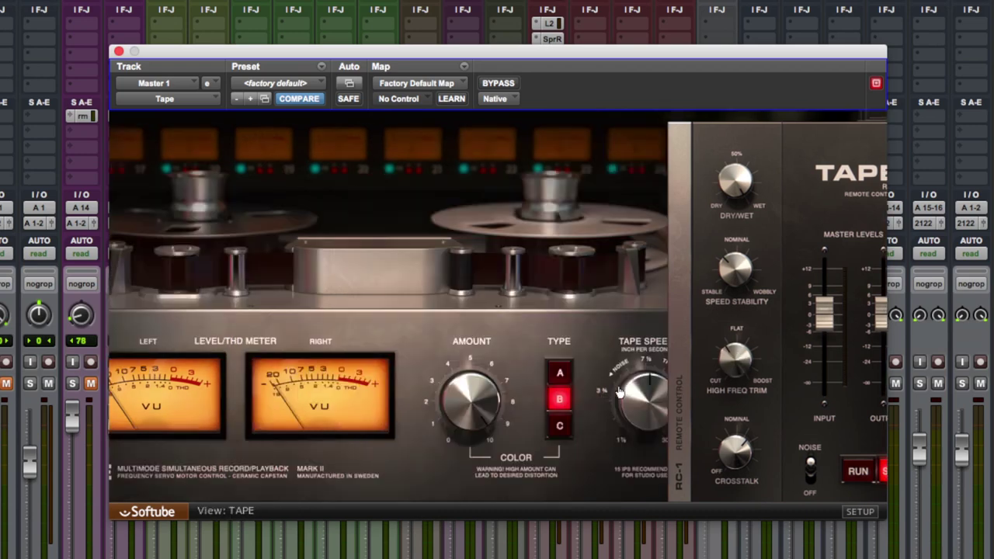